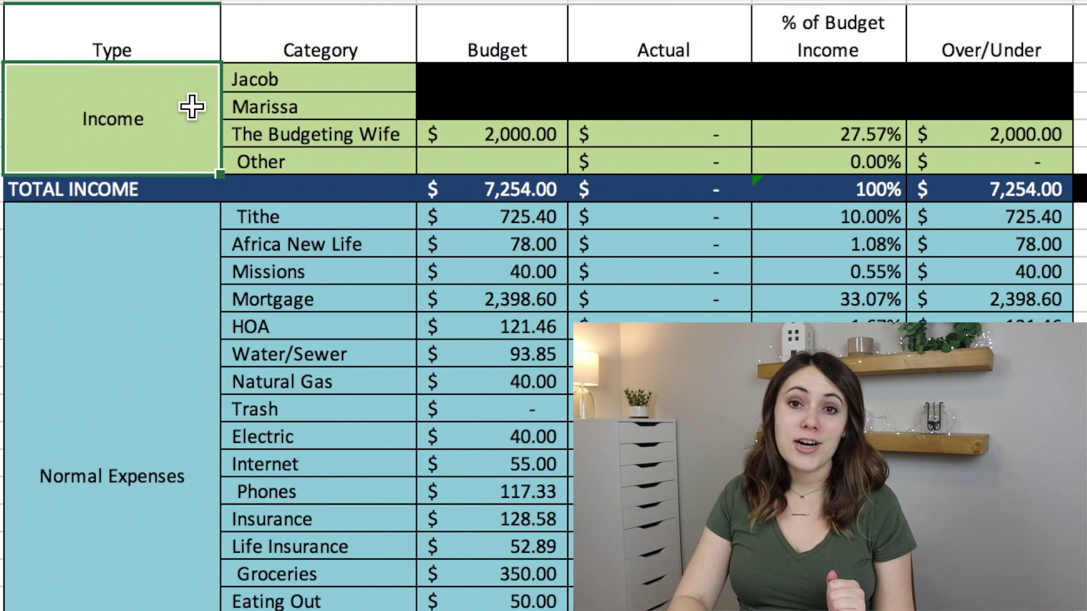
Step: Review the income sources and the budgeted total income
key(Right)
key(Down)
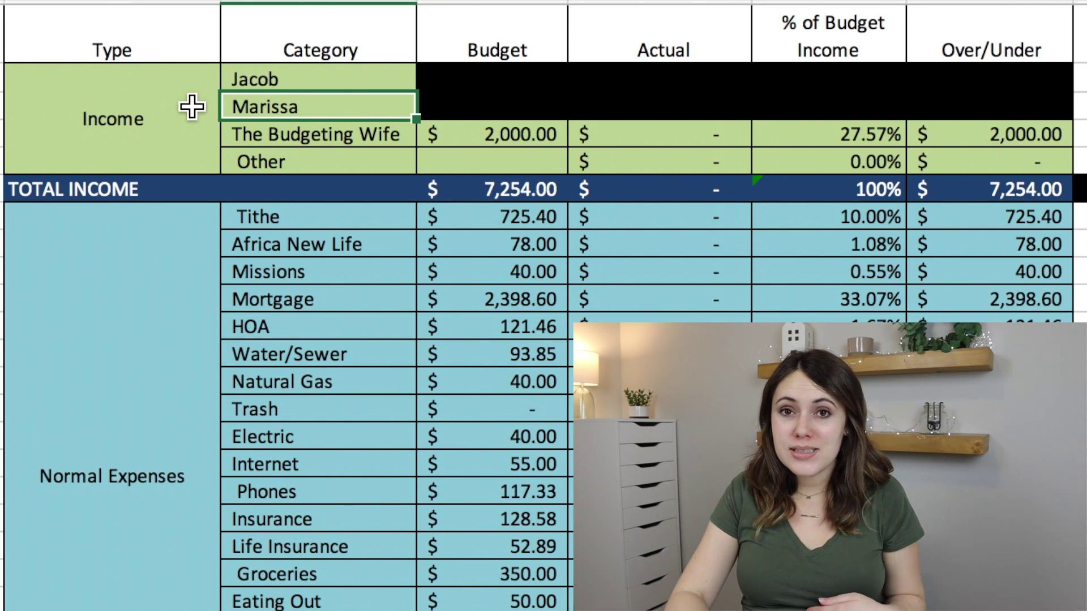
key(Down)
key(Right)
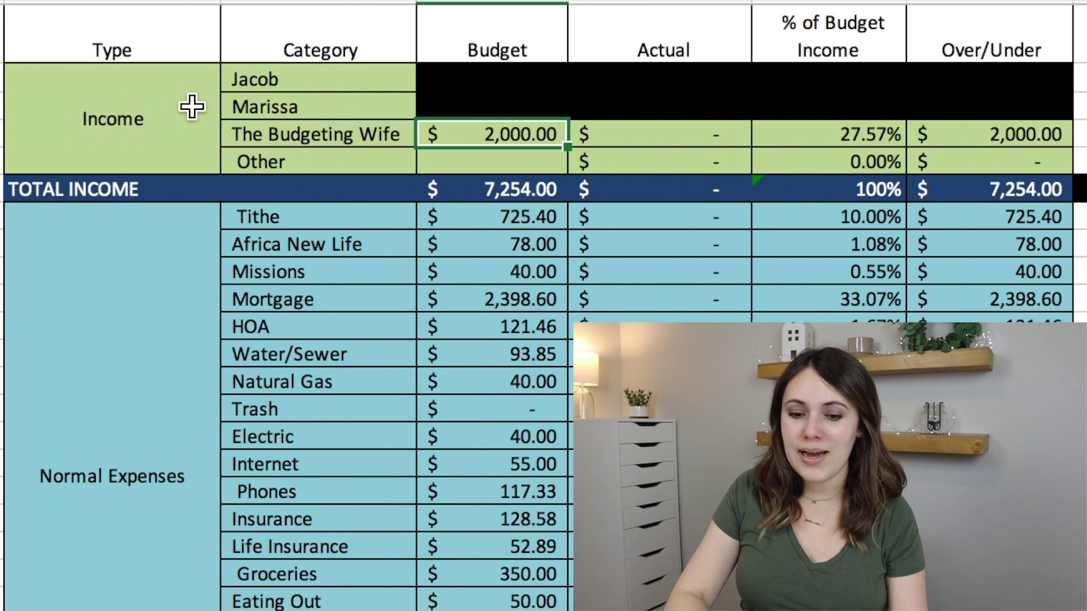
key(Down)
key(Down)
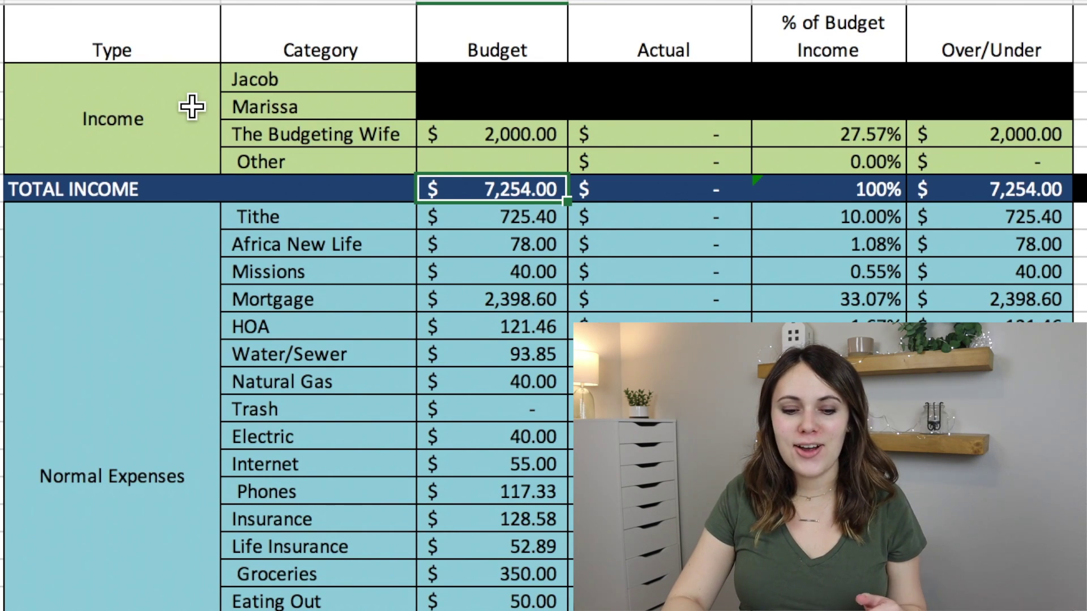
Step: Review the Normal Expenses budget amounts from Tithe through Trash, including Tithe's percentage of budget income
key(Down)
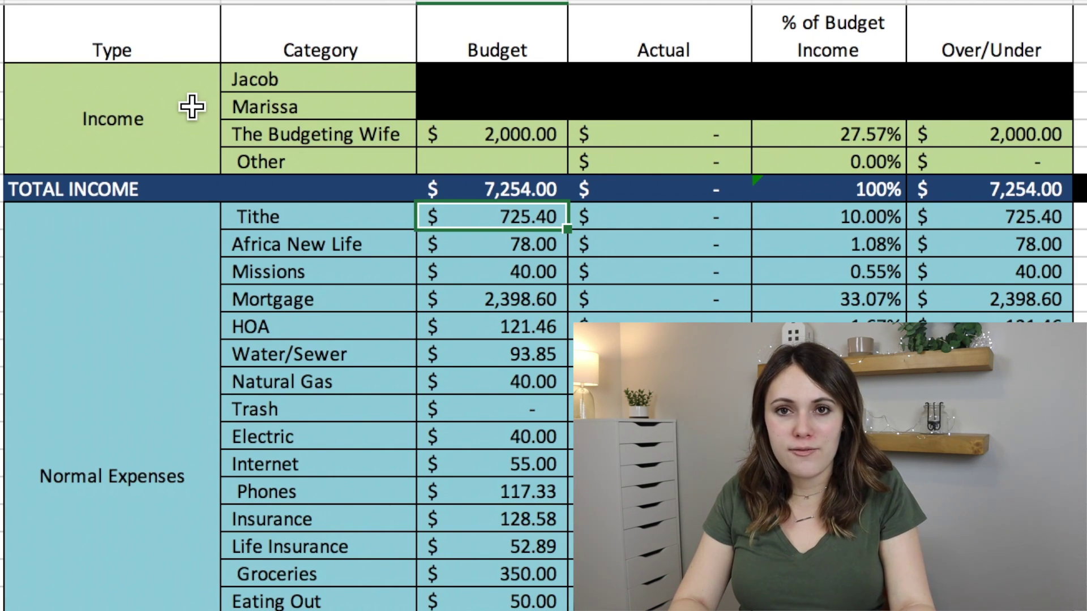
key(Right)
key(Right)
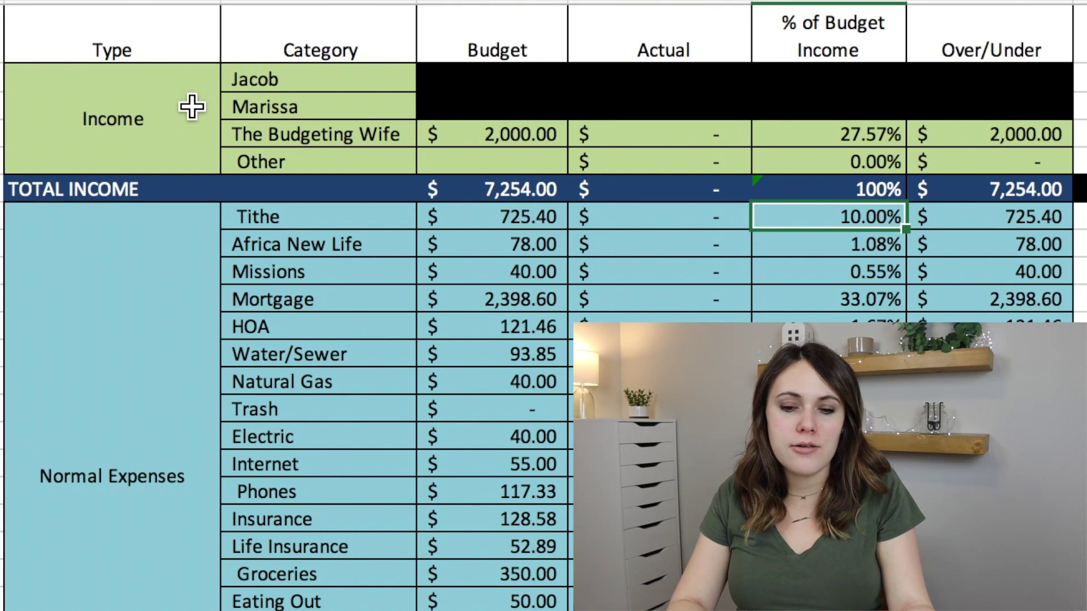
key(Left)
key(Left)
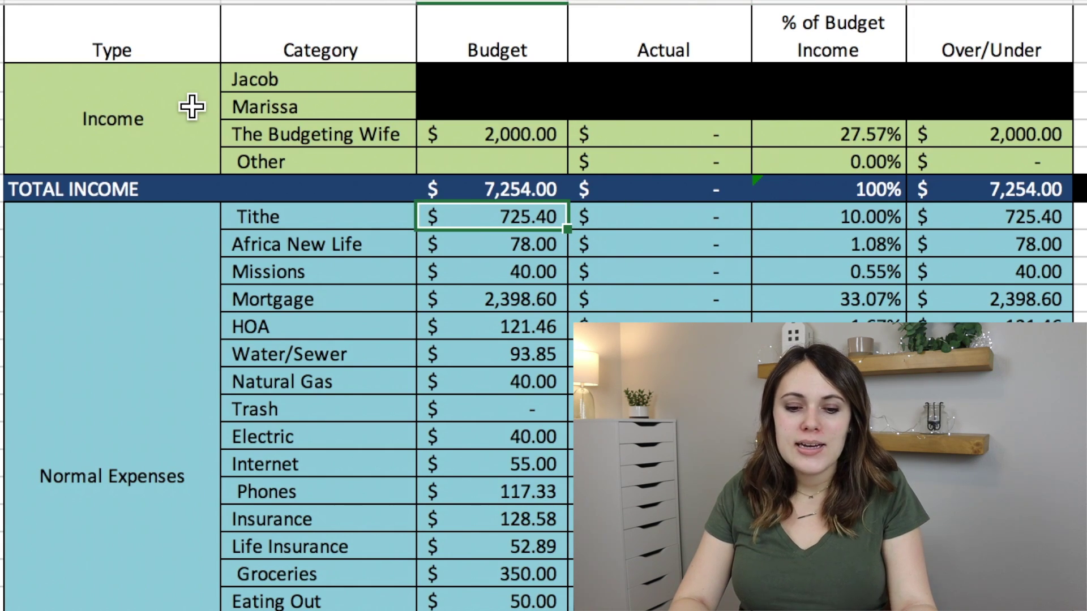
key(Down)
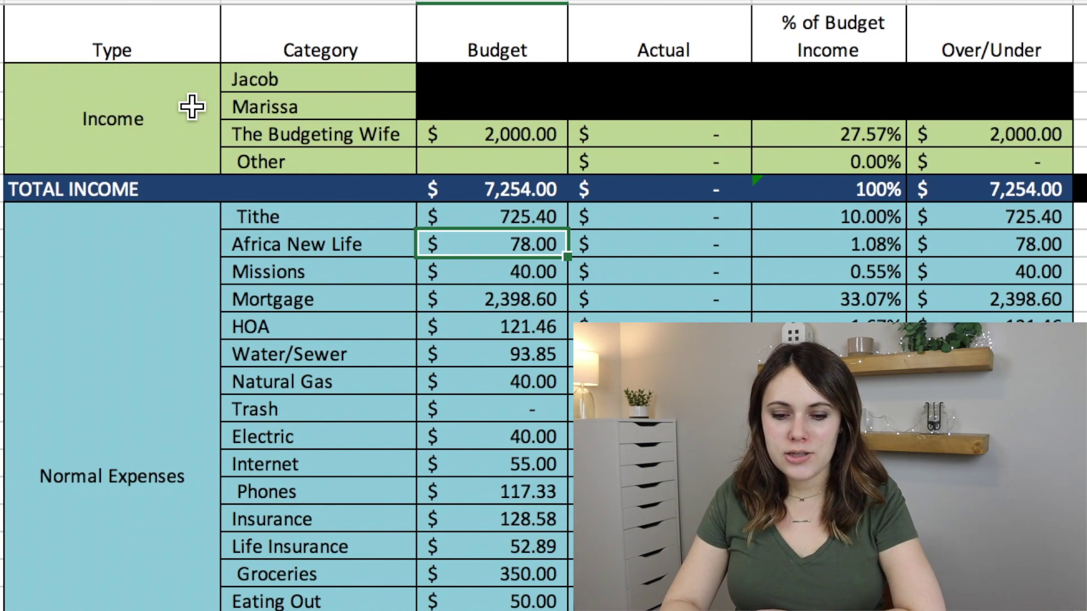
key(Down)
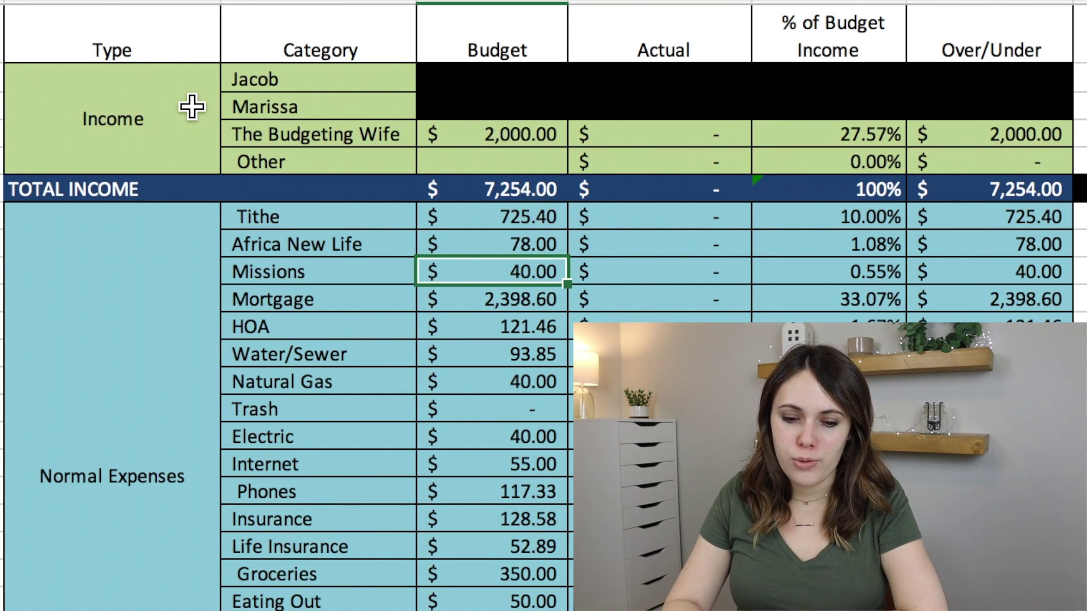
key(Down)
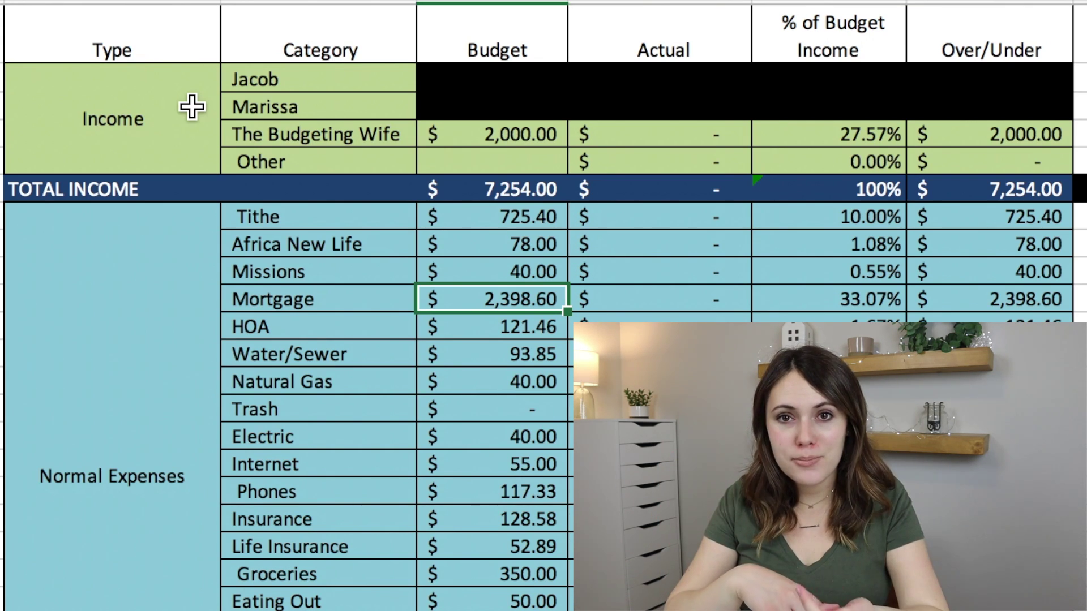
key(Down)
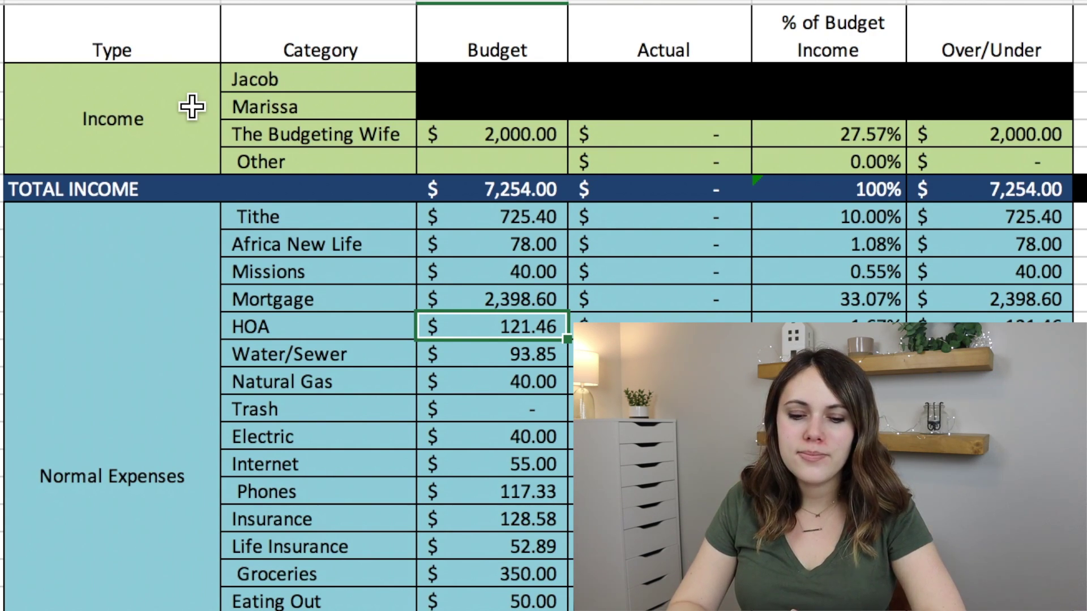
key(Down)
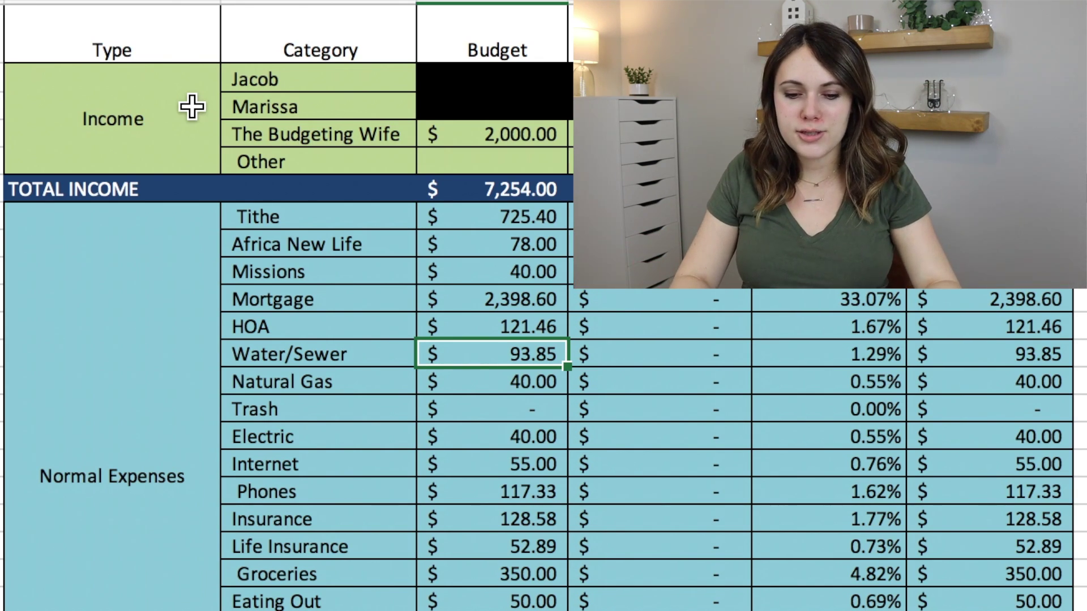
key(Down)
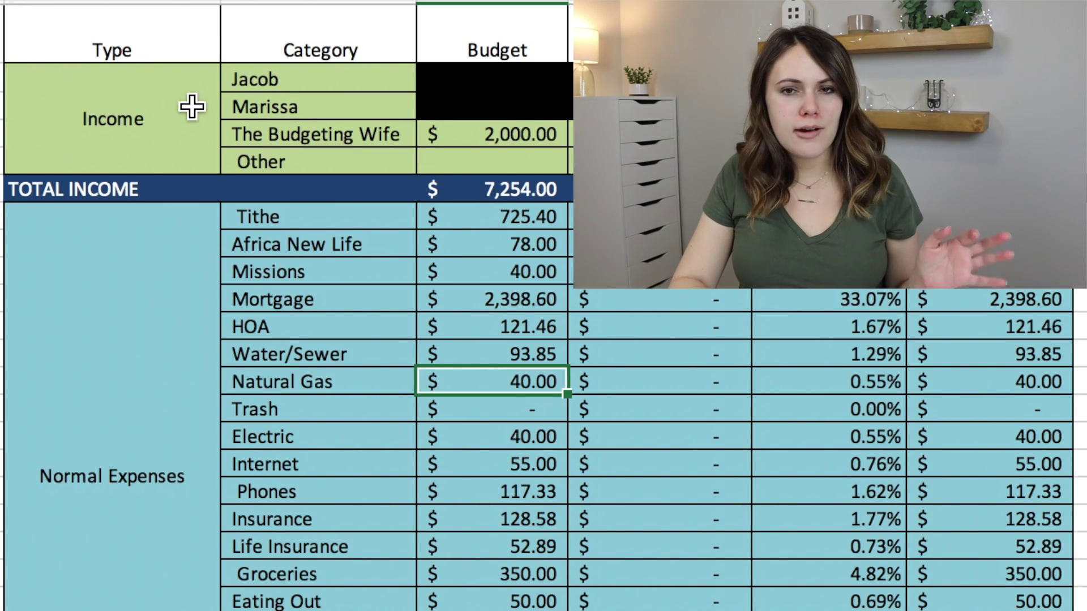
key(Down)
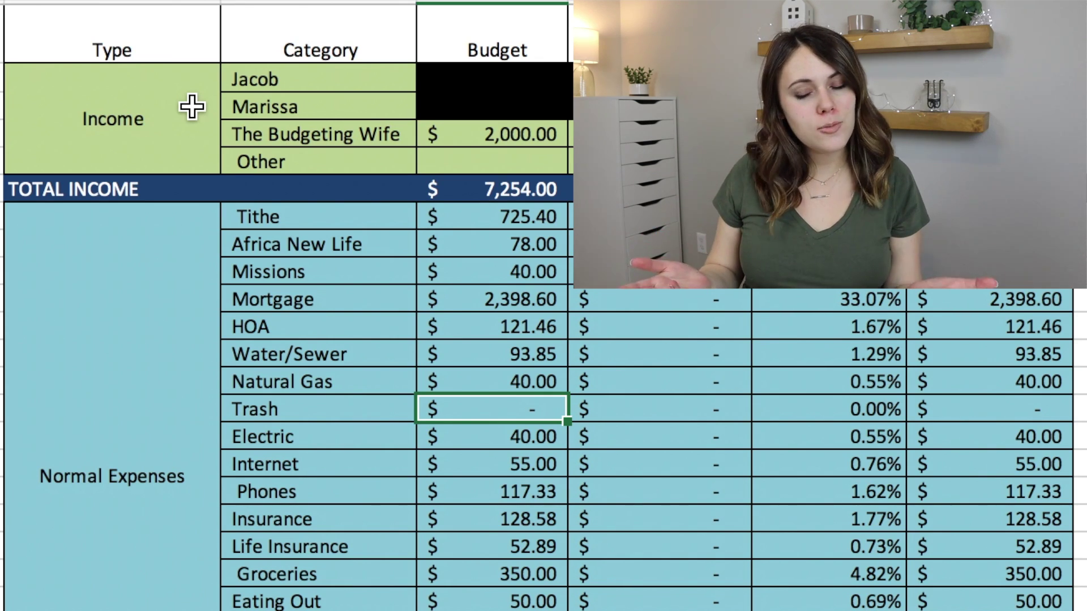
Step: Set the Internet budget under Normal Expenses to 49.95
key(Down)
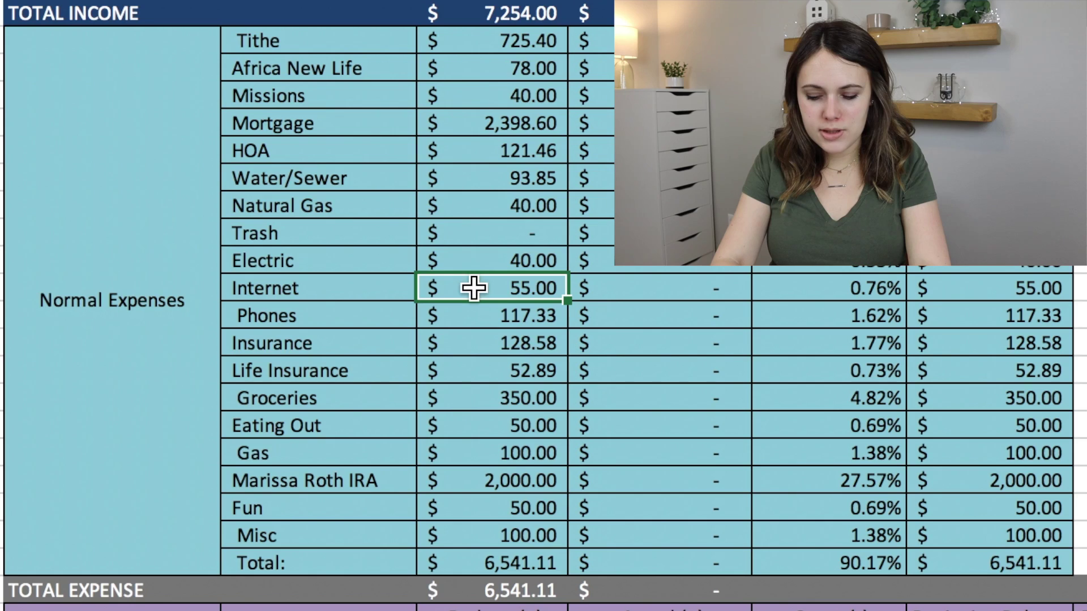
text(49)
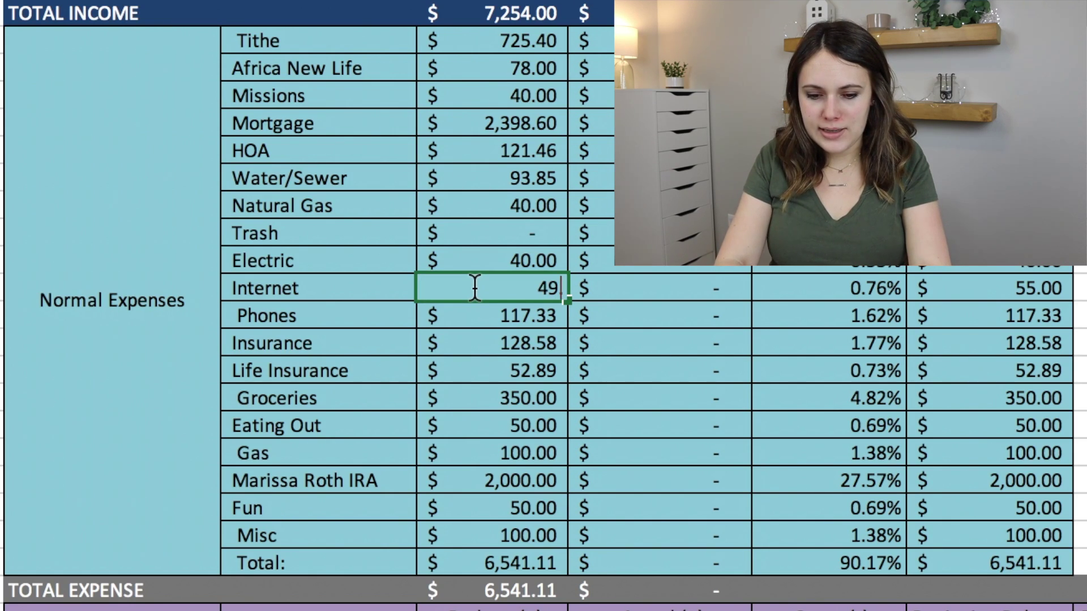
text(.95)
key(Return)
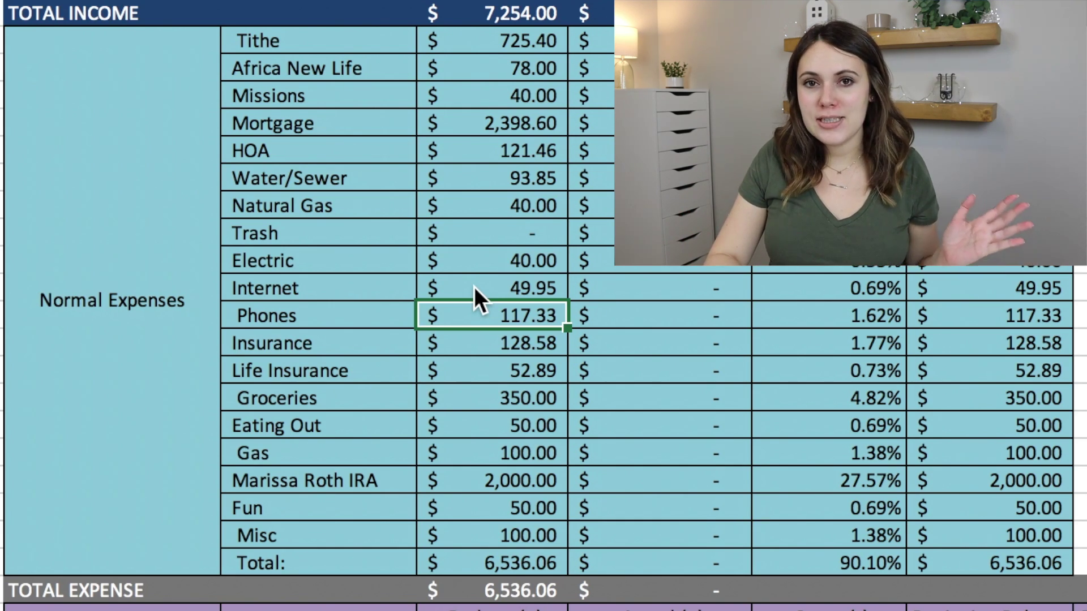
Step: Set the Gas budget under Normal Expenses to 75, leaving the insurance, groceries and eating out budgets as they are
key(Down)
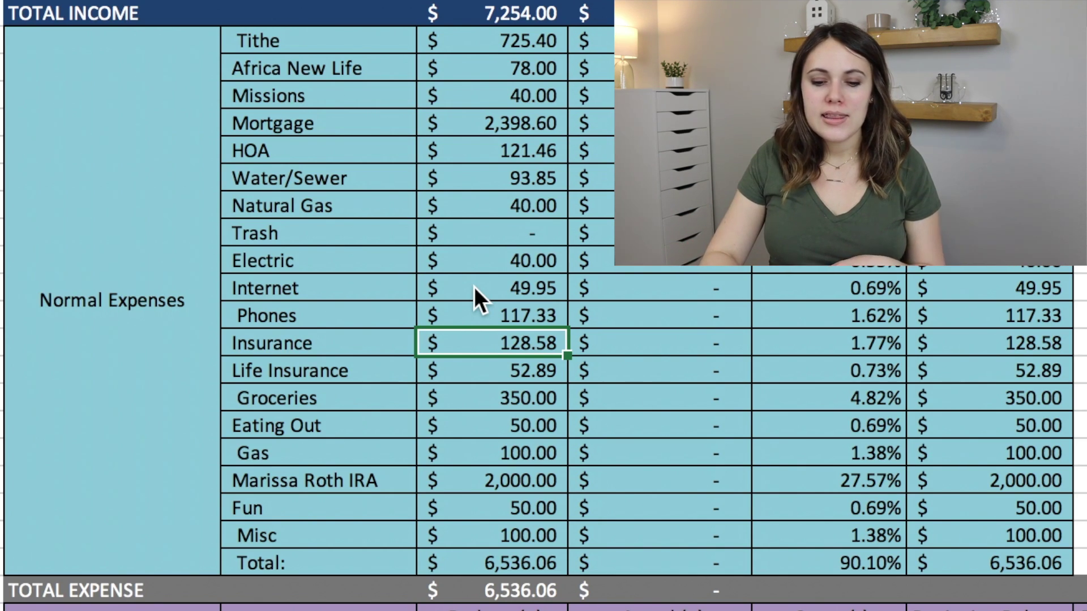
key(Down)
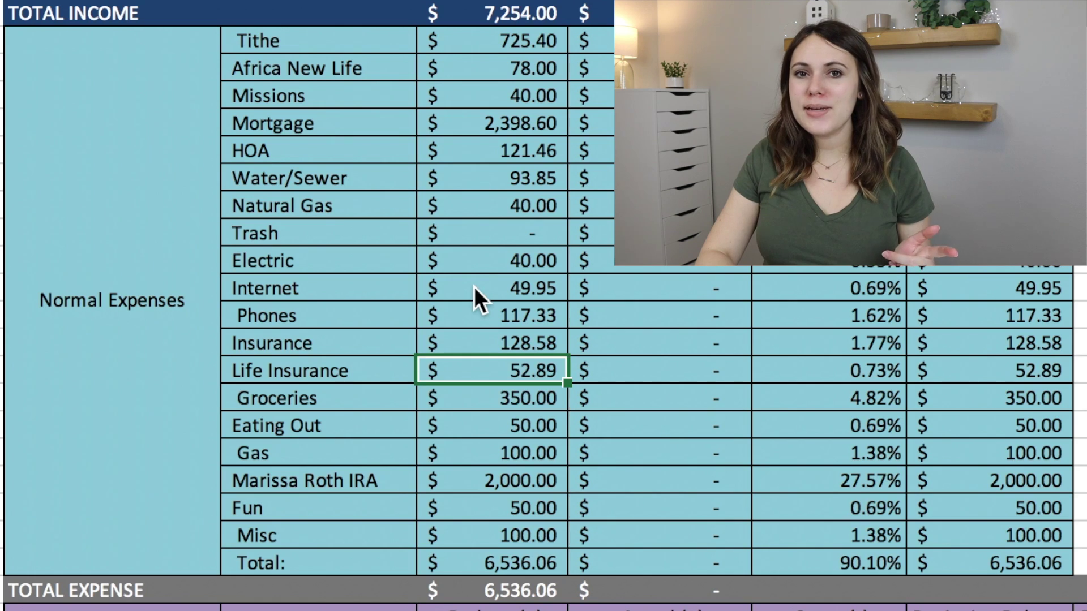
key(Down)
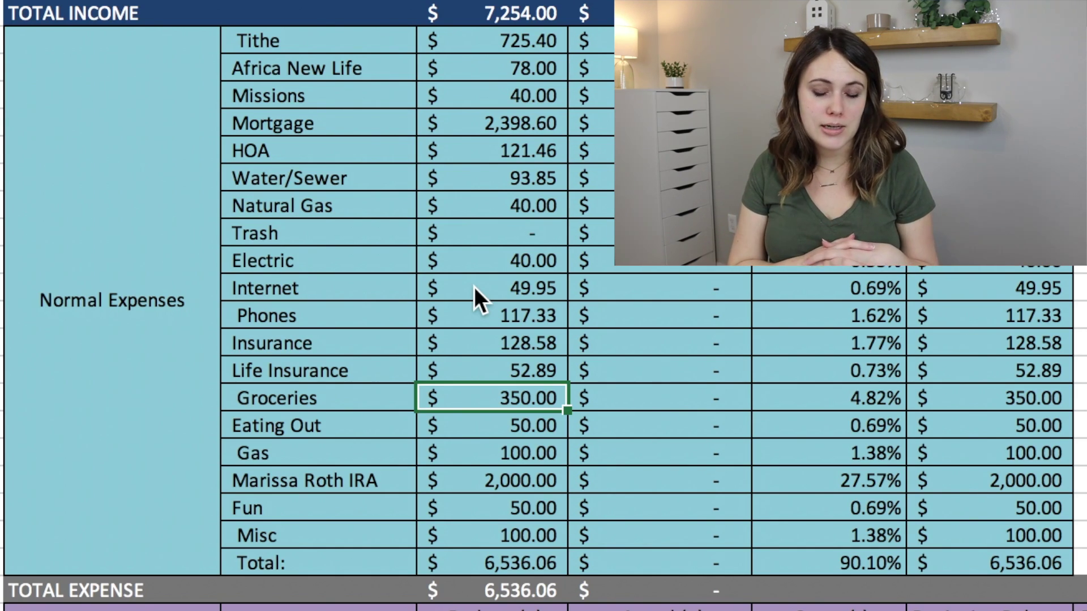
key(Down)
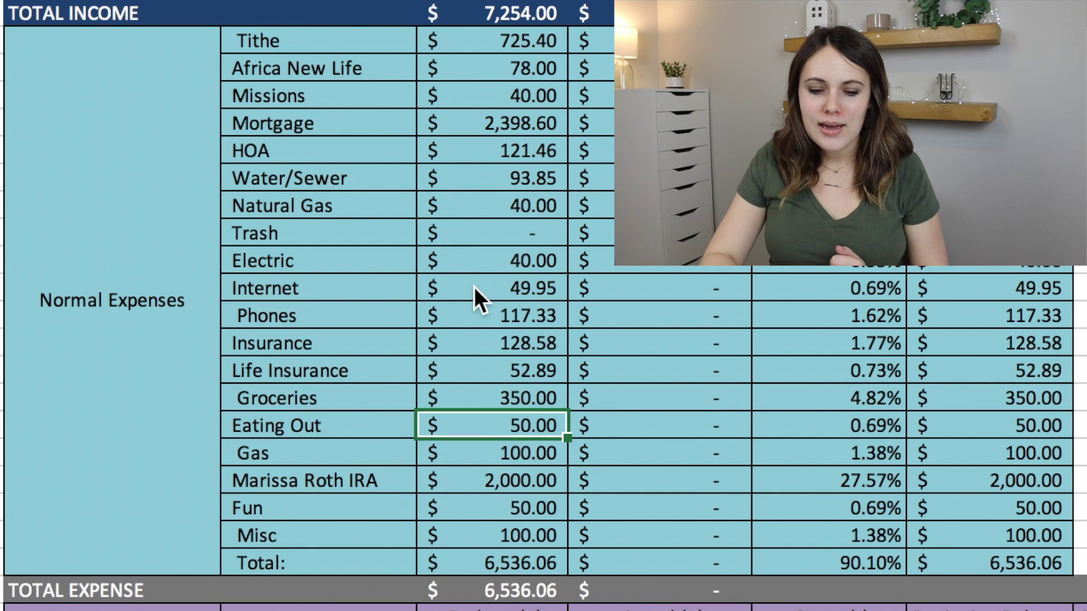
key(Down)
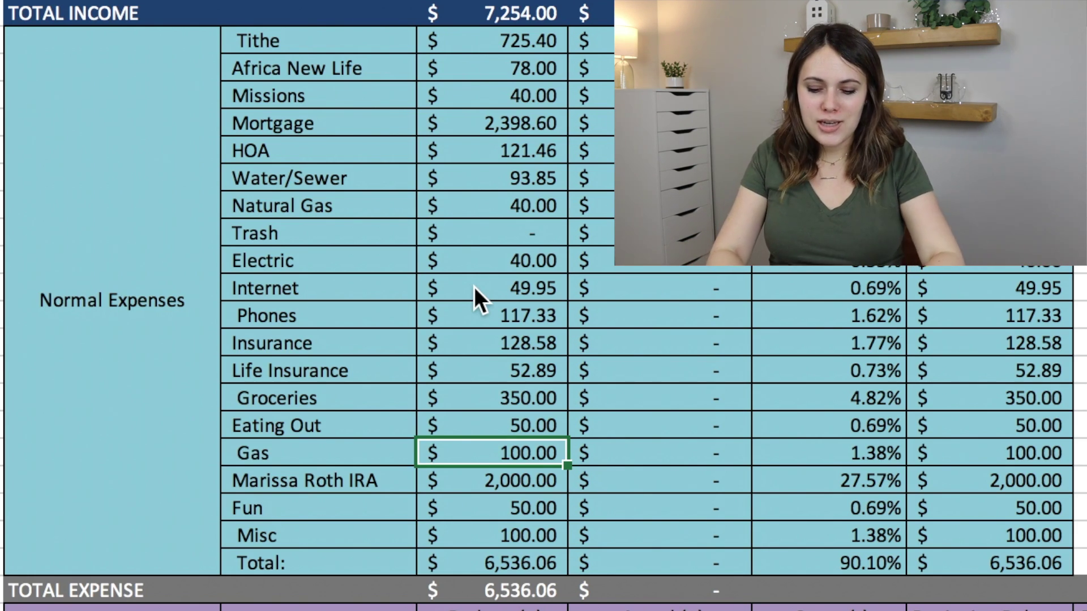
key(F2)
key(BackSpace)
key(BackSpace)
key(BackSpace)
text(75)
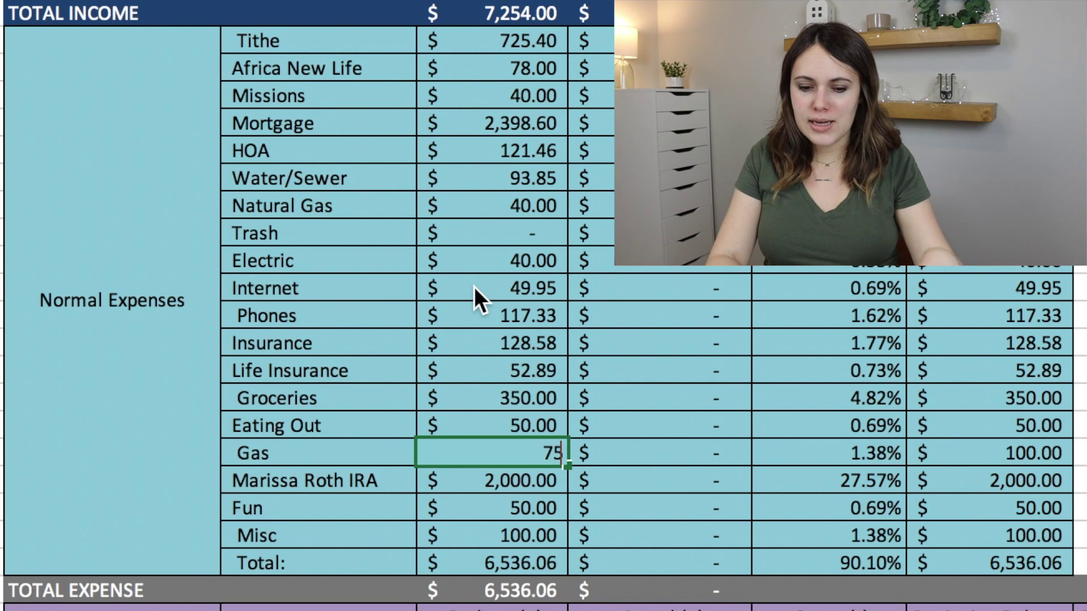
key(Return)
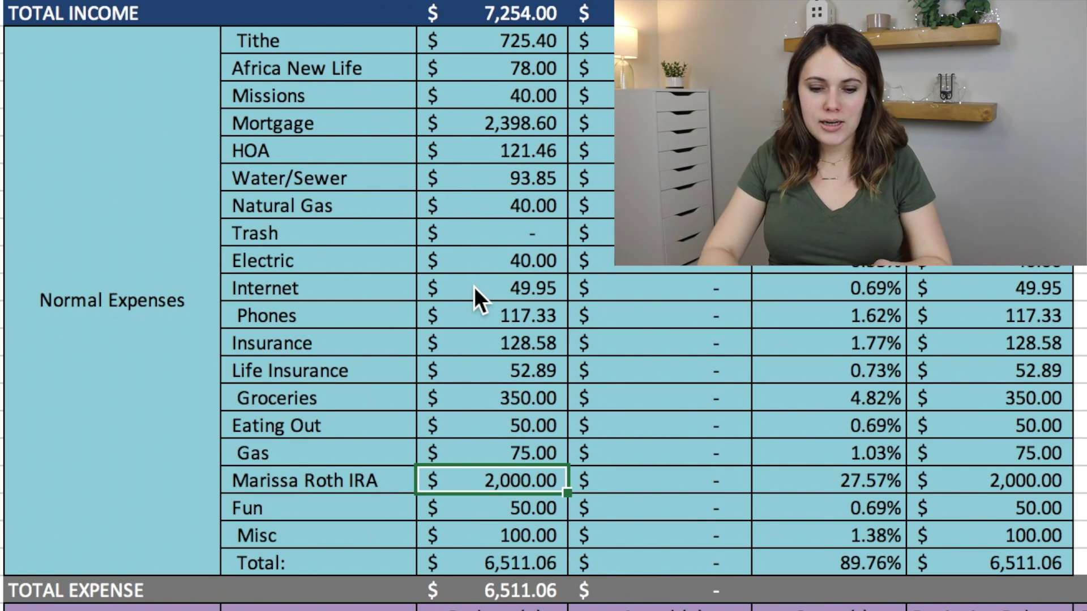
Step: Remove the person's name from the Roth IRA category label, leaving only "Roth IRA"
key(Left)
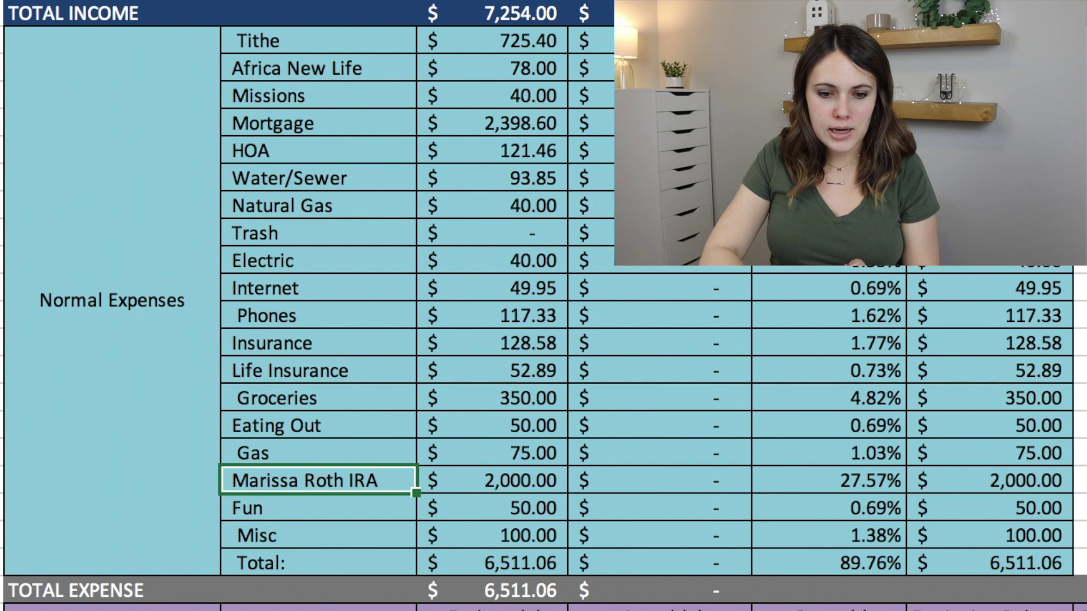
key(F2)
key(BackSpace)
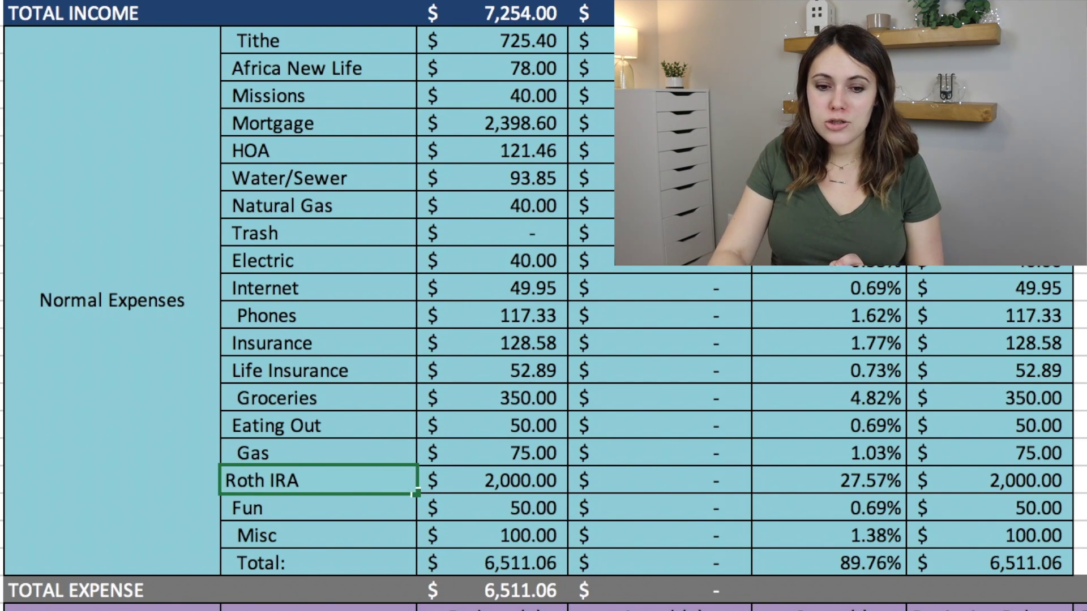
key(Return)
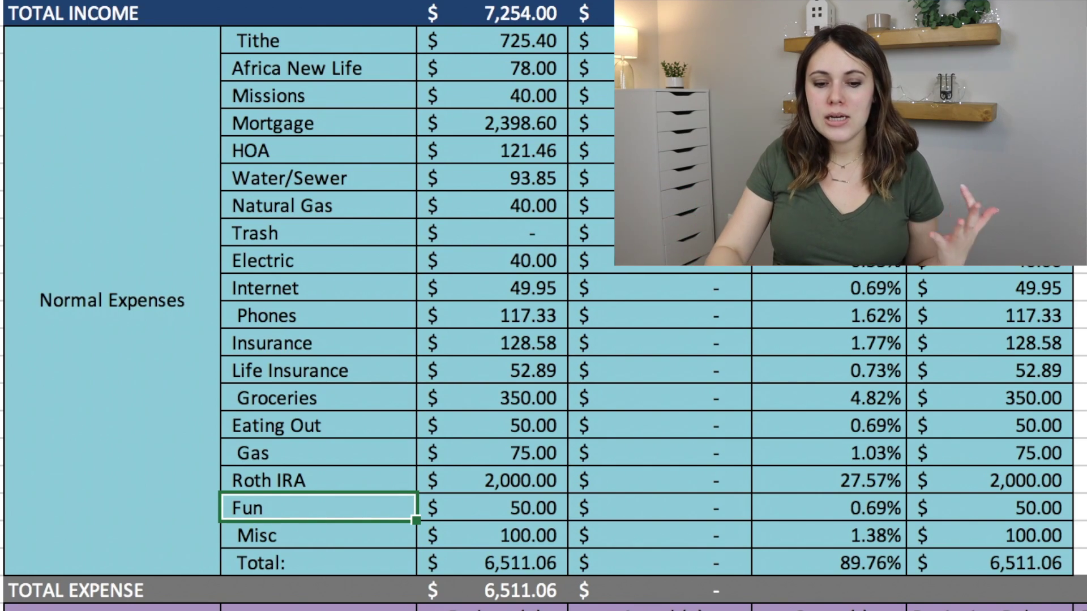
Step: Review the budgeted amounts for Roth IRA, Fun and Misc under Normal Expenses
click(492, 481)
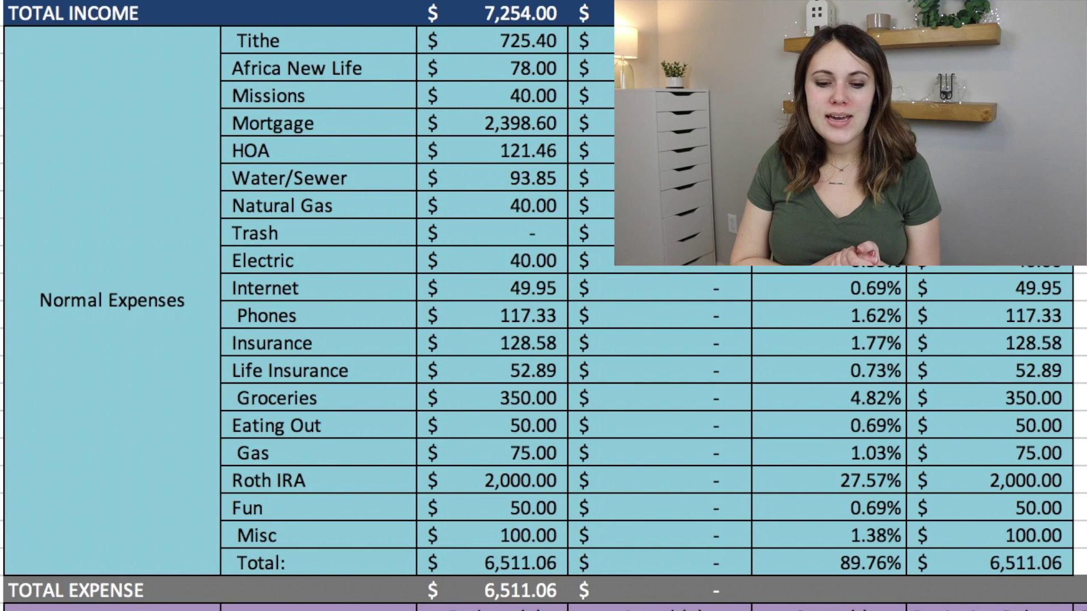
click(490, 508)
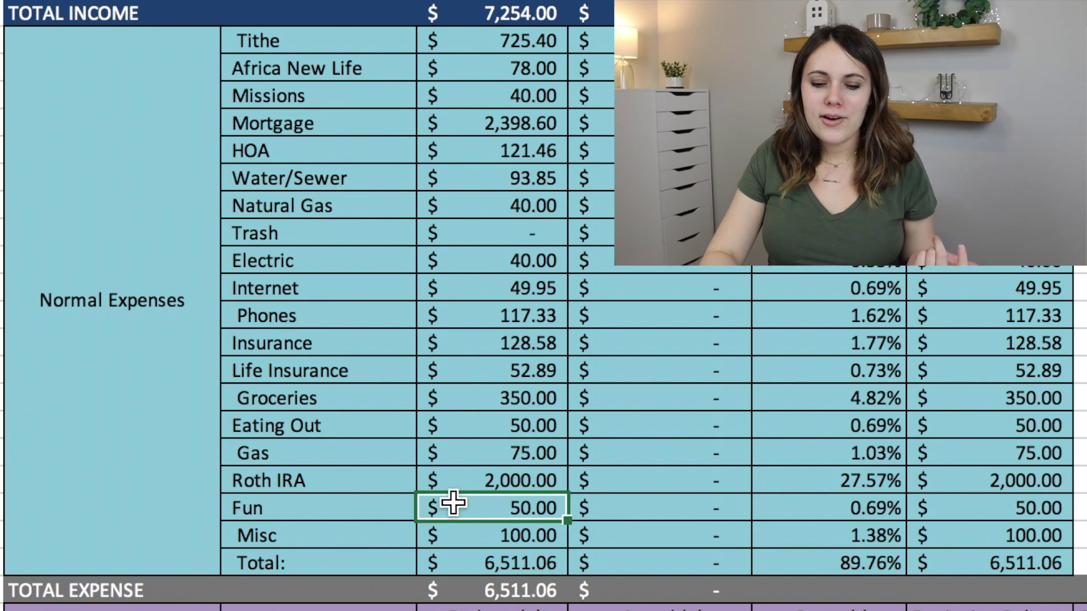
key(Down)
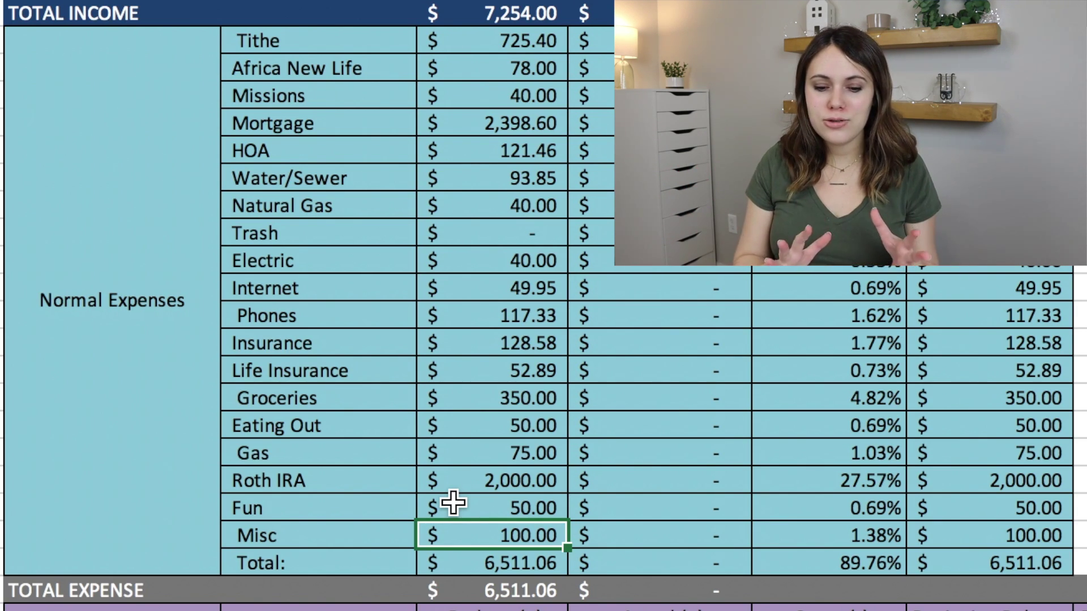
key(Up)
key(Up)
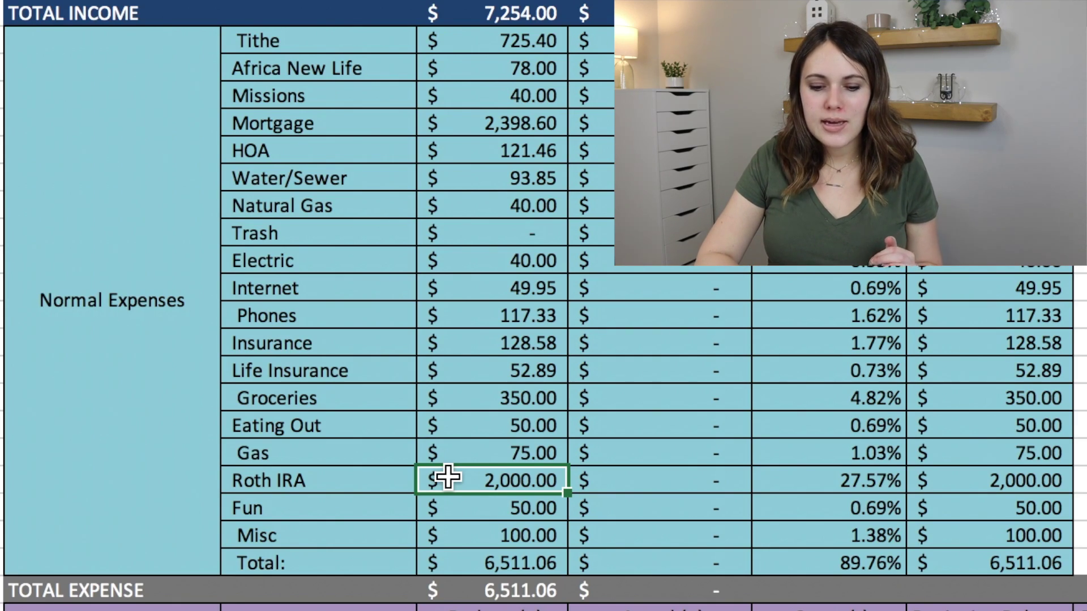
Step: Check the Emergency Fund's beginning balance under Saving Items
scroll(448, 478, down, 5)
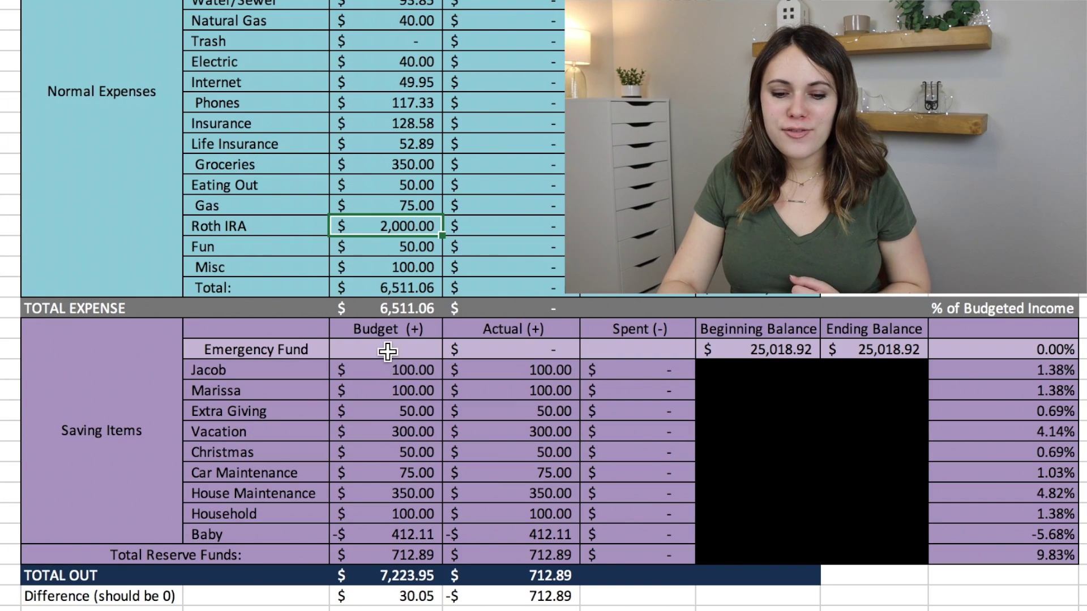
click(494, 383)
key(Right)
key(Right)
key(Right)
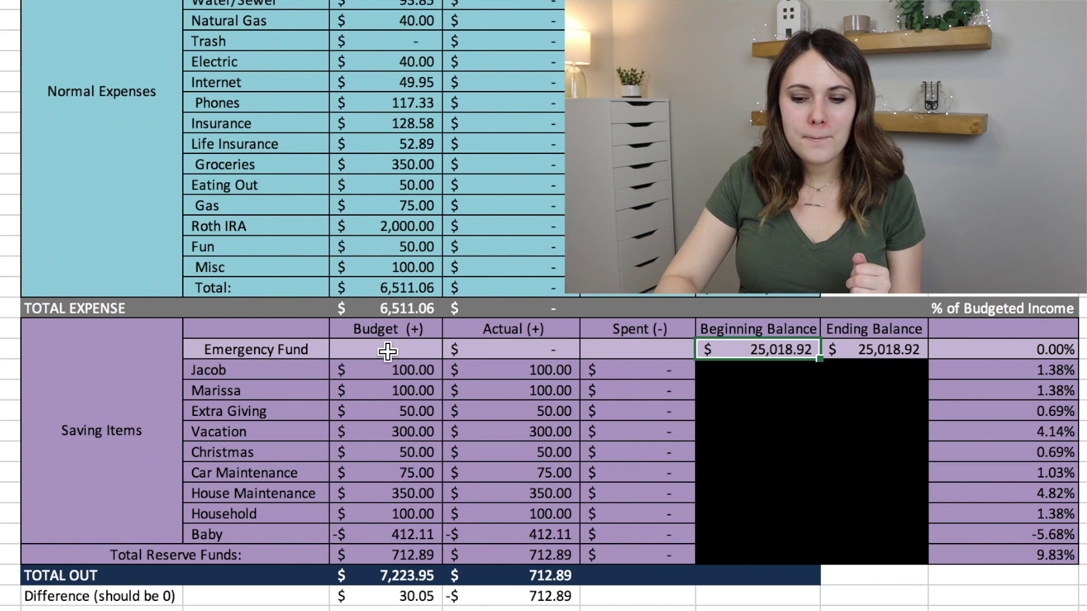
Step: Review the budgeted amounts under Saving Items one by one, from Emergency Fund down to Baby
click(388, 352)
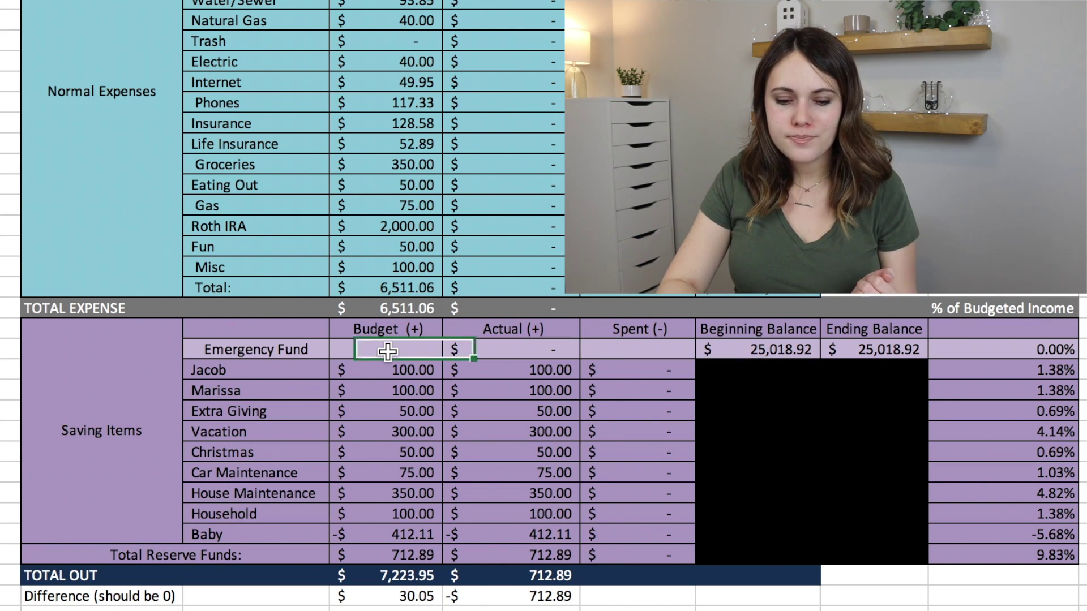
key(Down)
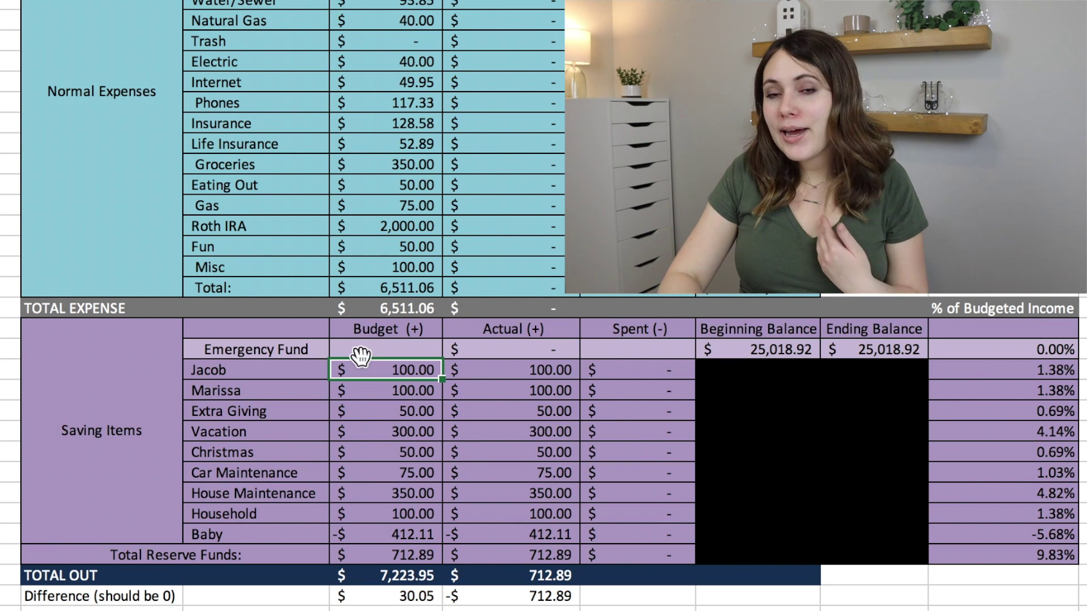
key(Down)
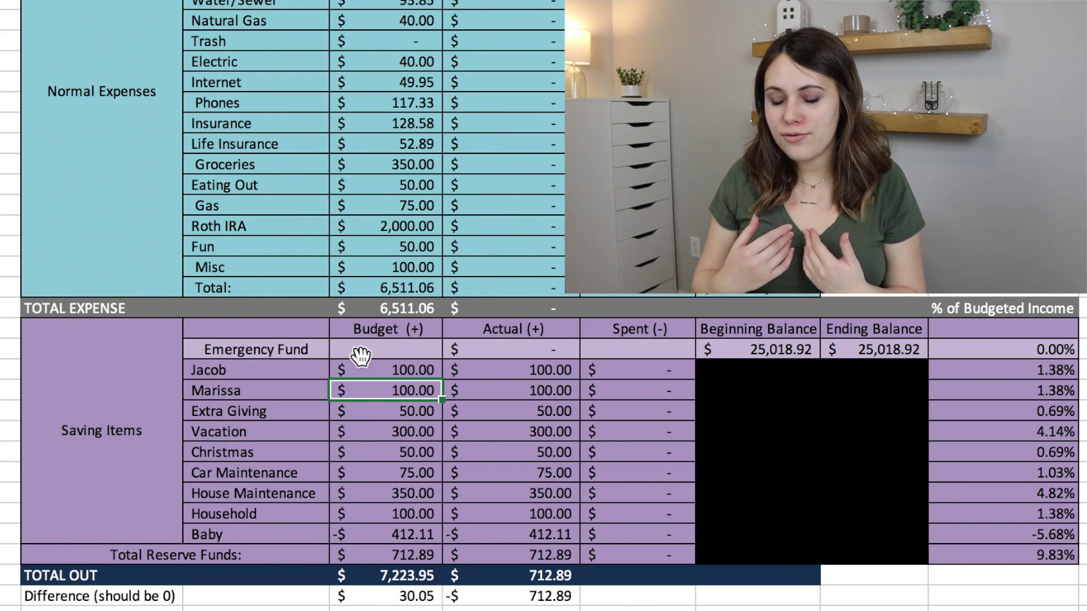
key(Down)
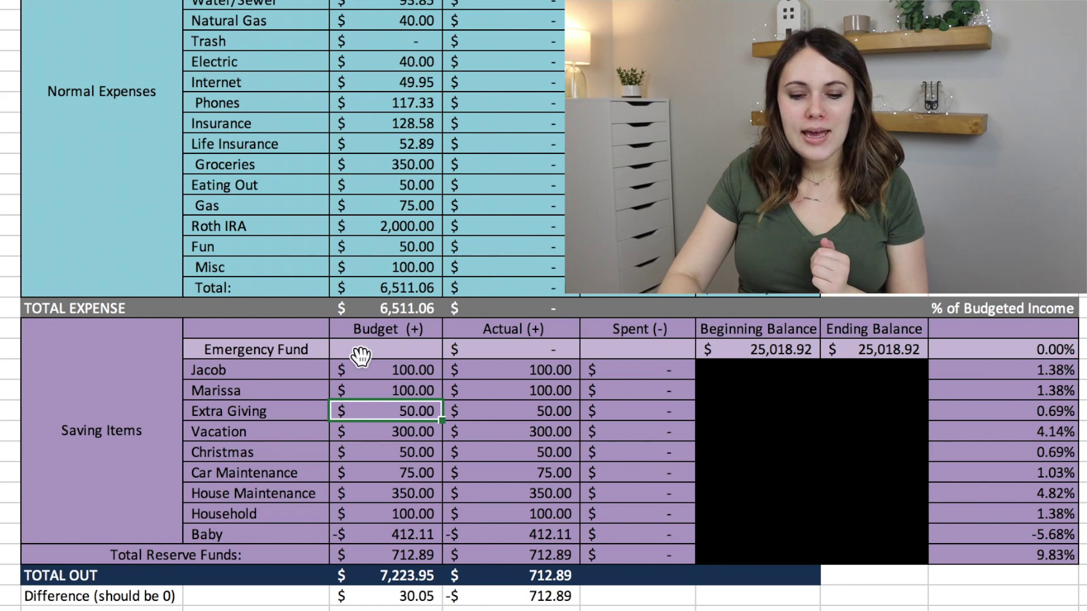
key(Down)
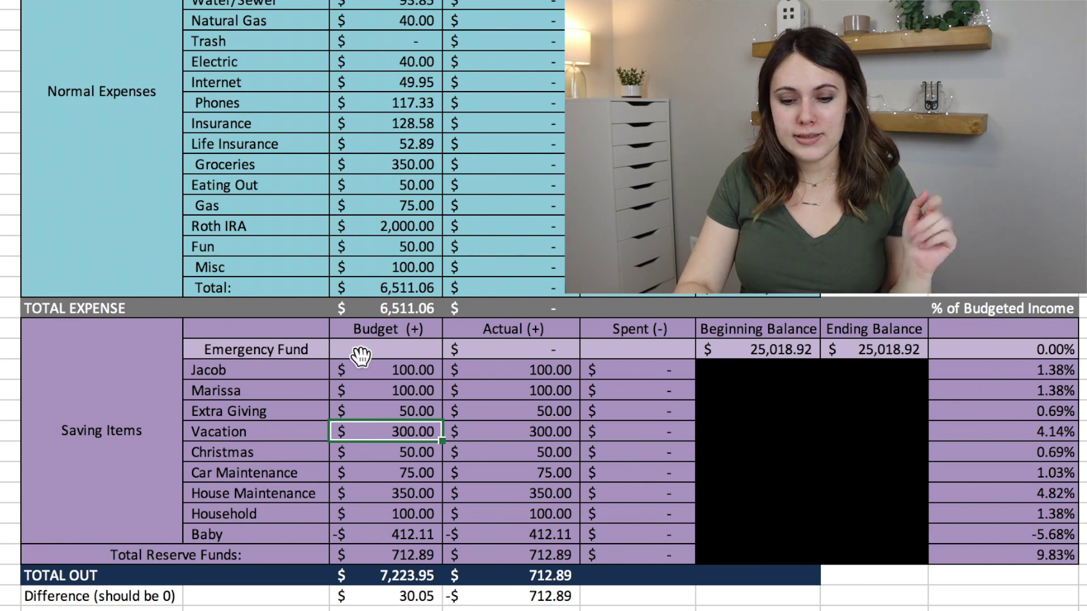
key(Down)
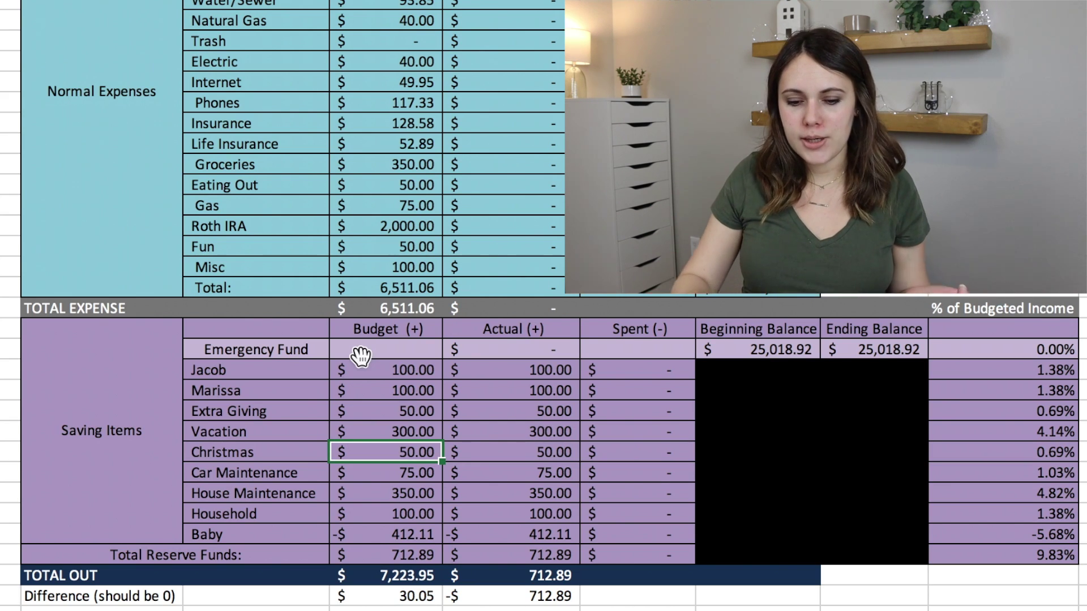
key(Down)
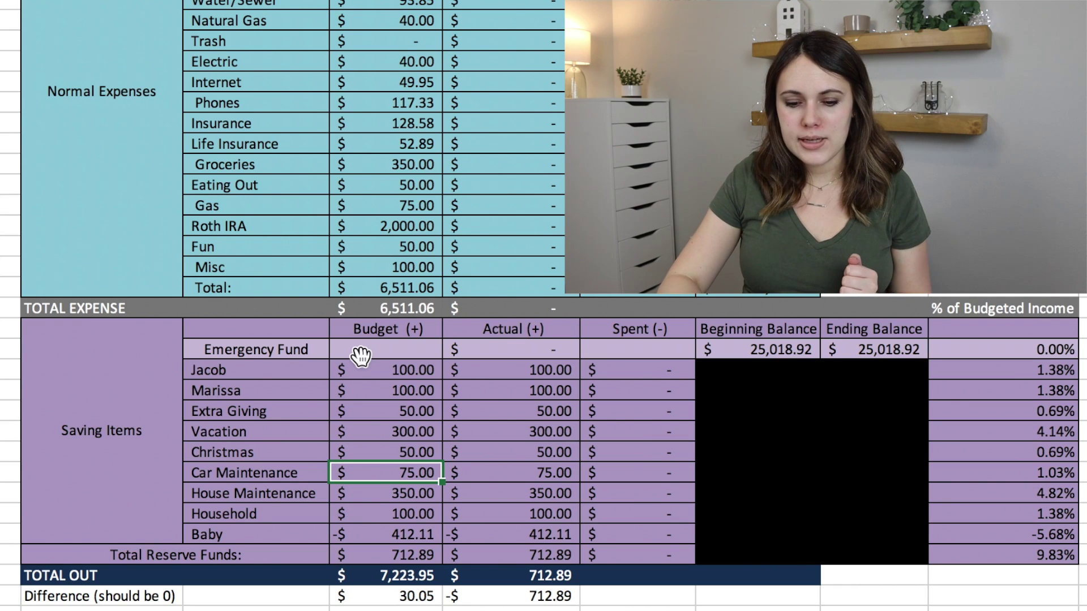
key(Down)
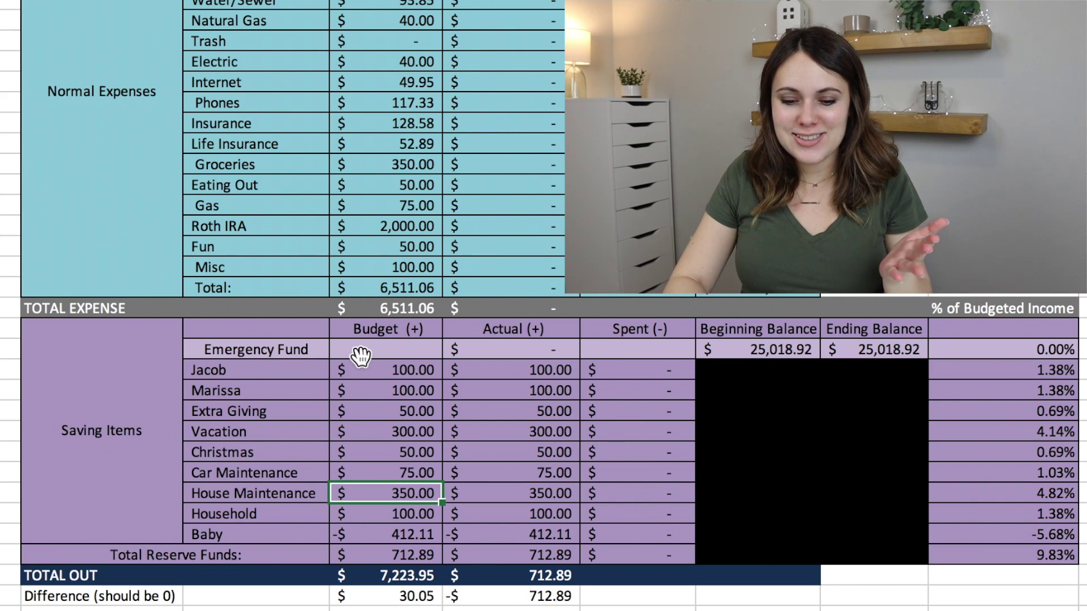
key(Down)
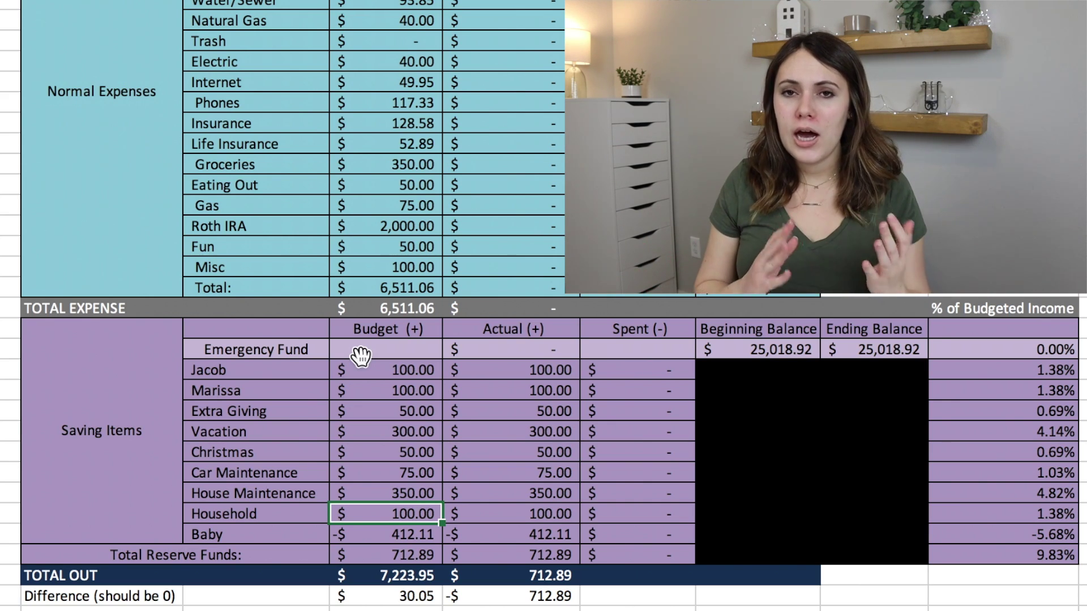
key(Down)
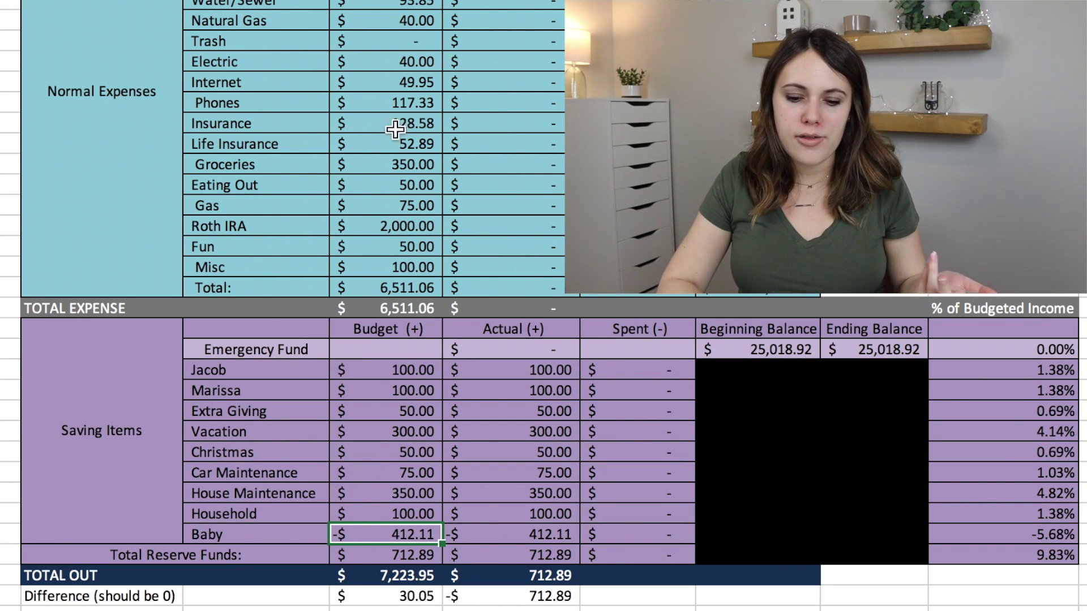
Step: Check the budget difference, clear the Baby budget under Saving Items and set it to -382.06
click(368, 596)
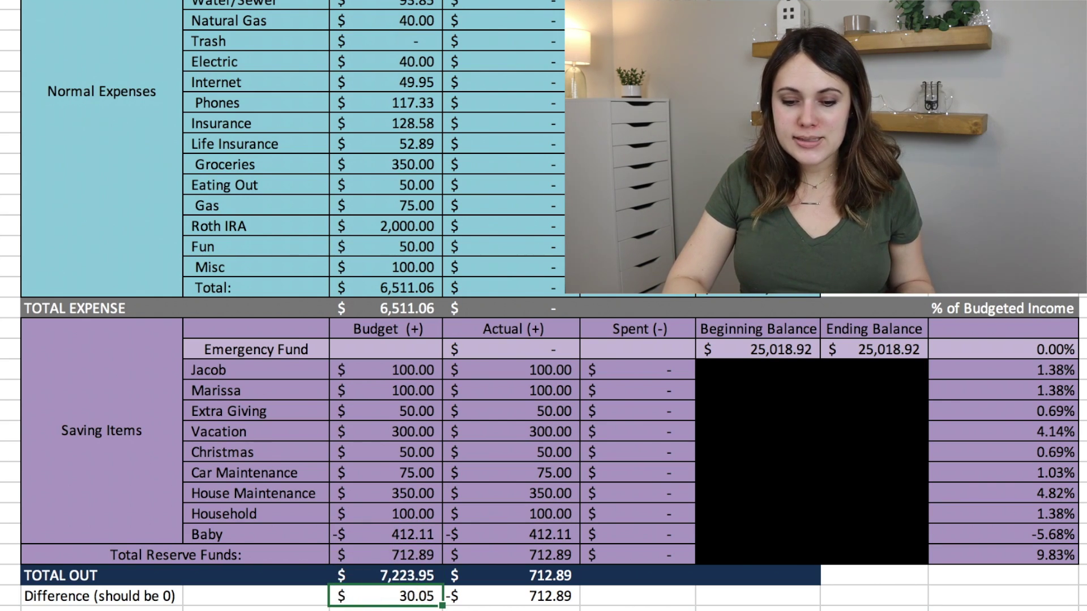
click(368, 536)
key(Delete)
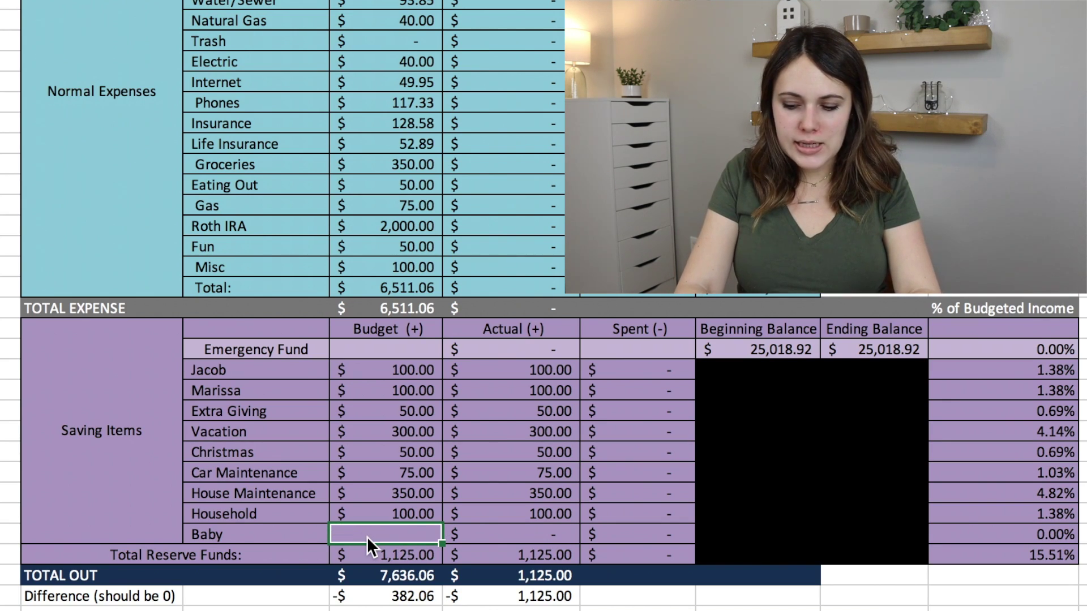
text(-)
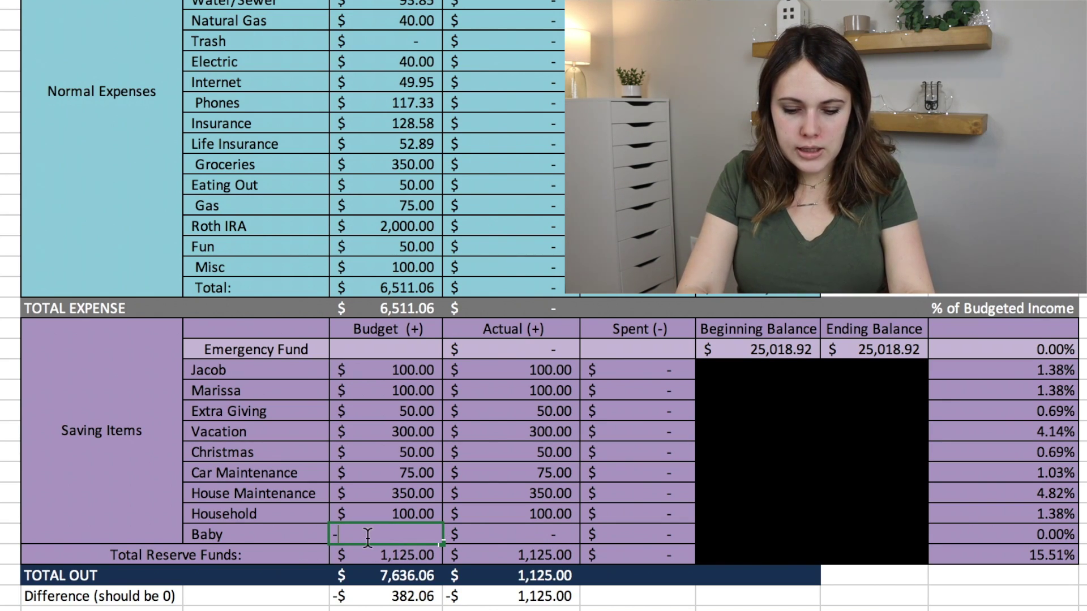
text($ 382.06)
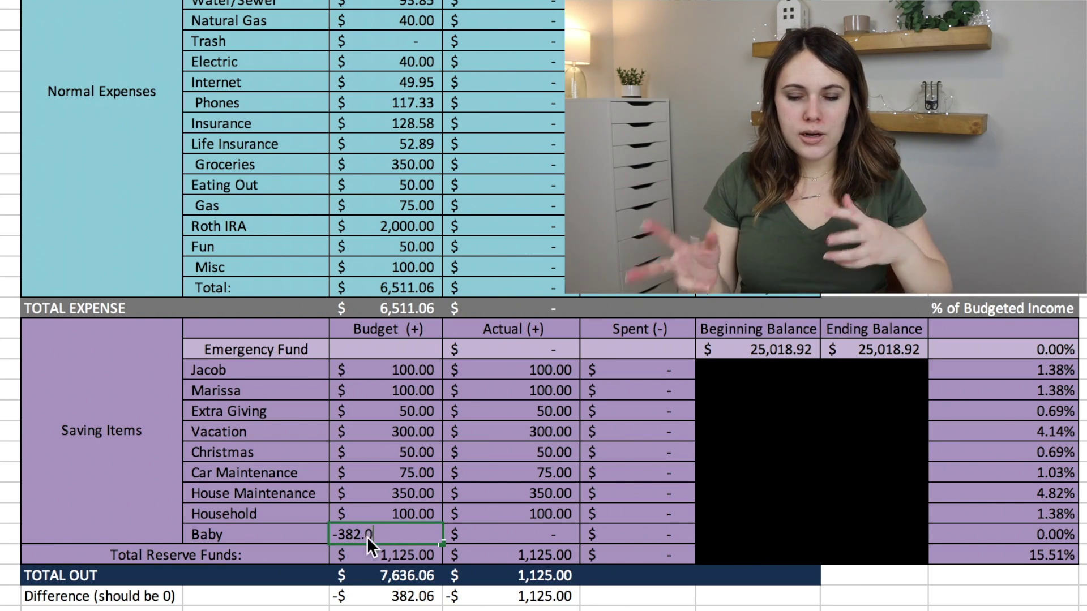
key(Return)
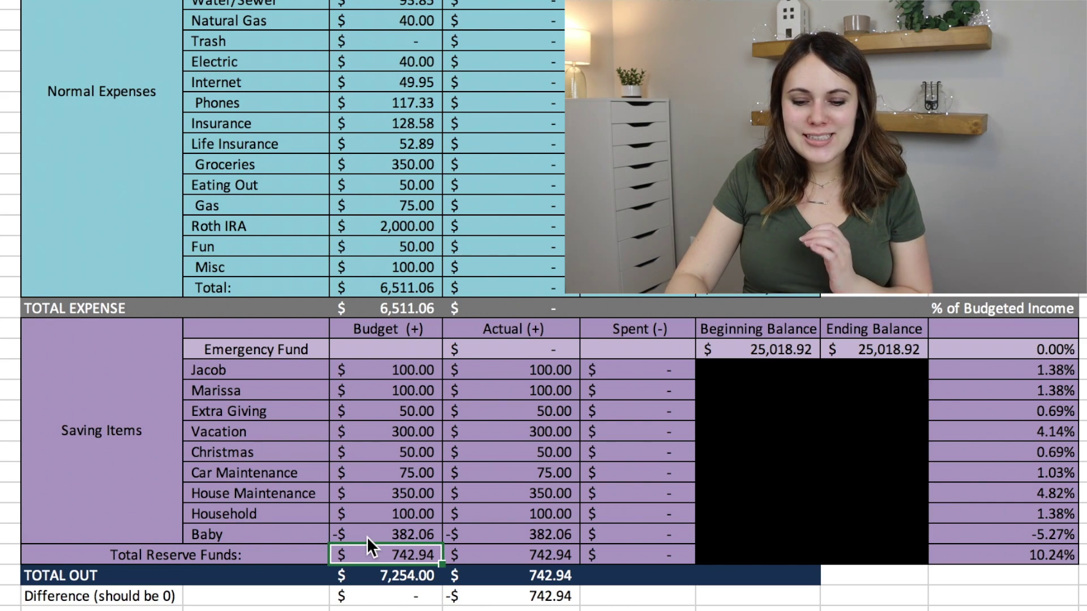
Step: Compare the budgeted Total Out with Total Income and check the budget's Difference row
key(Down)
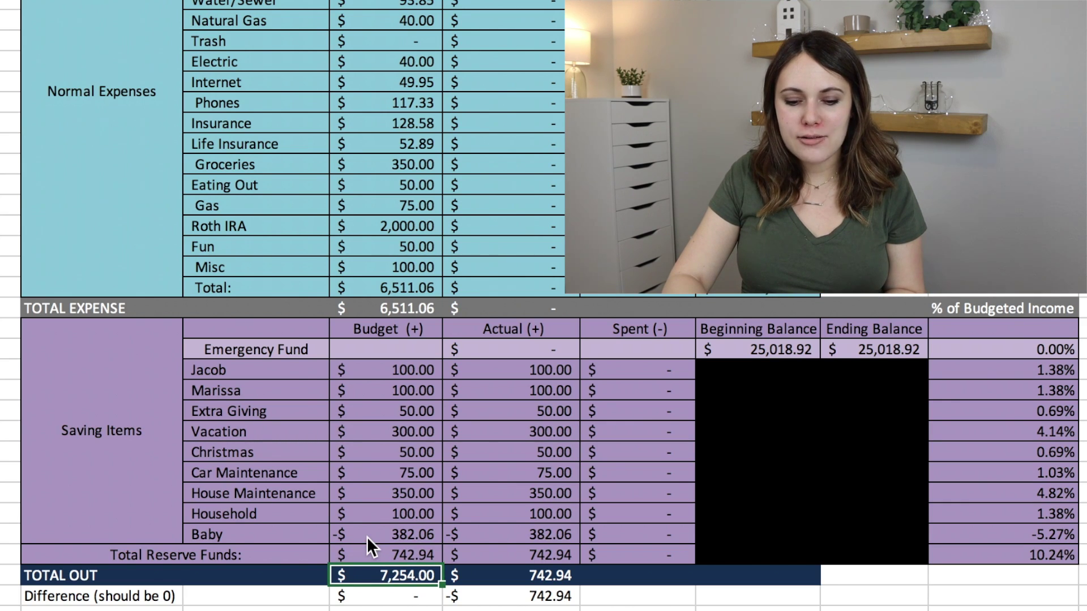
scroll(311, 581, up, 1)
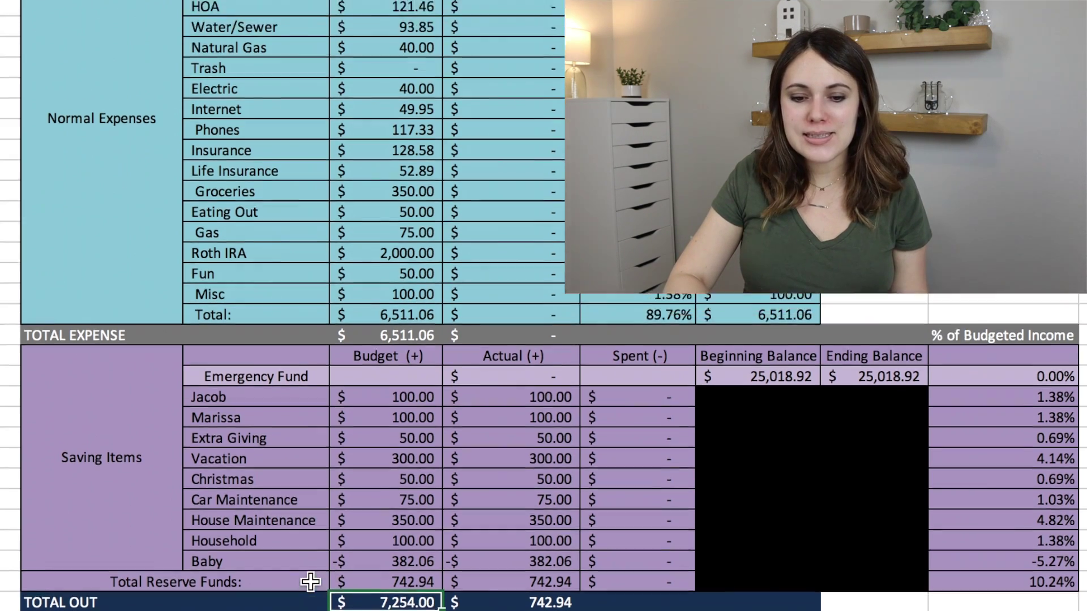
scroll(310, 582, up, 6)
click(361, 73)
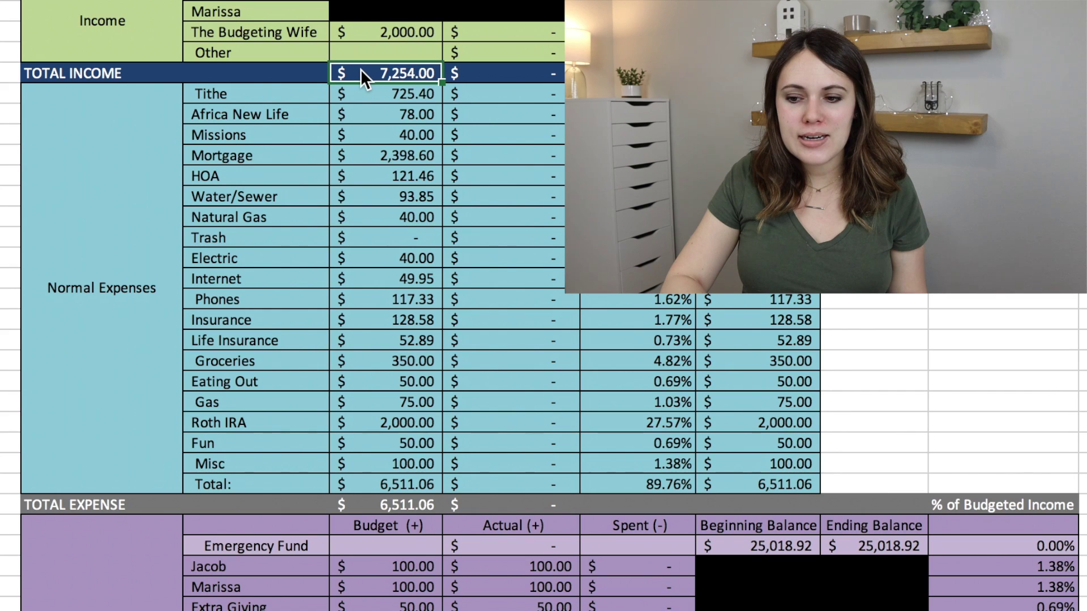
scroll(361, 76, down, 6)
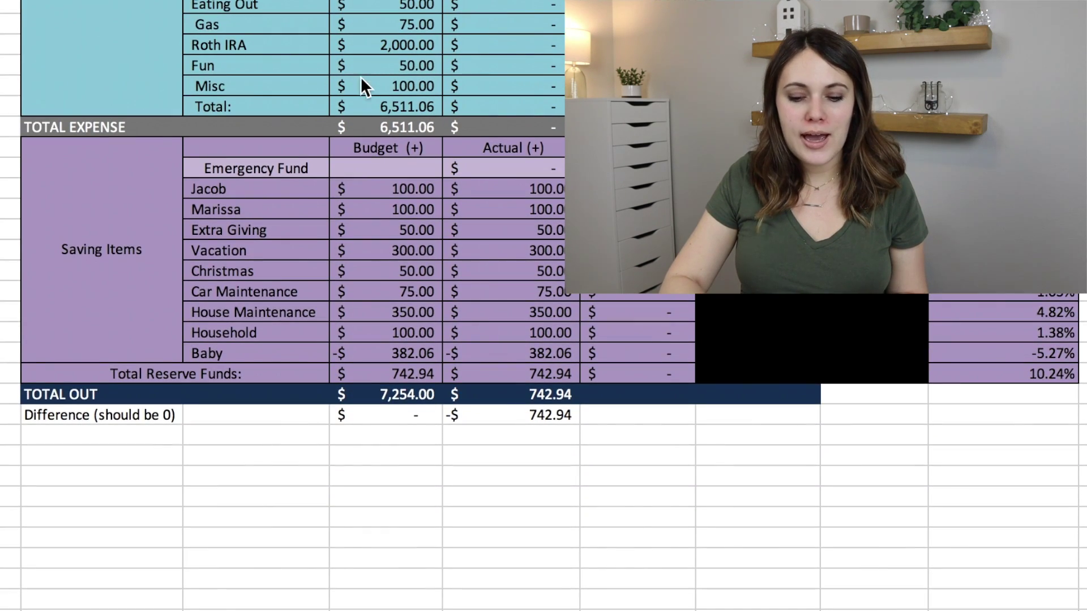
click(373, 415)
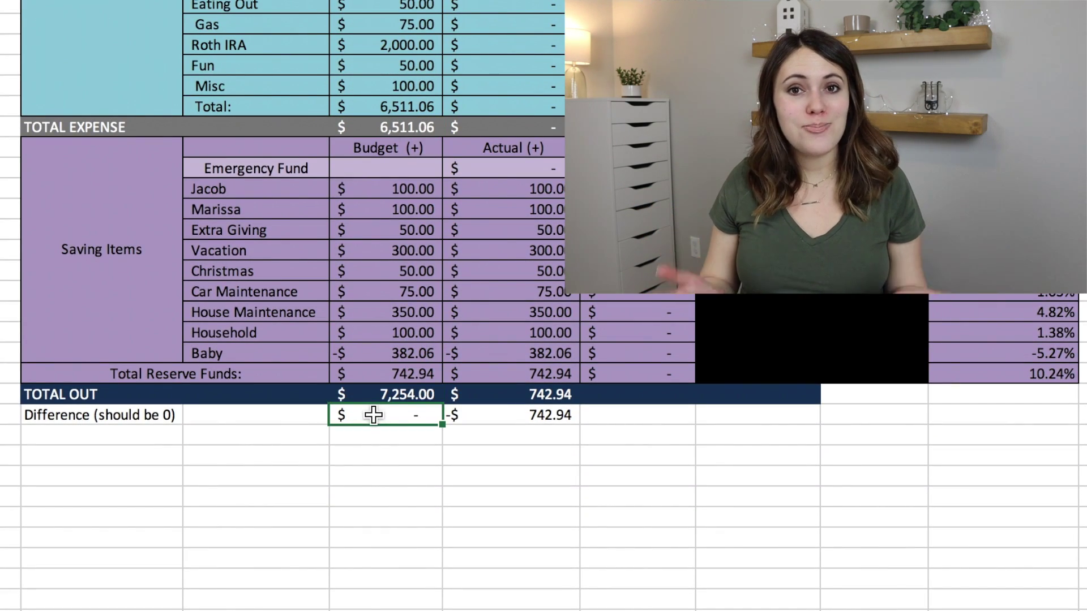